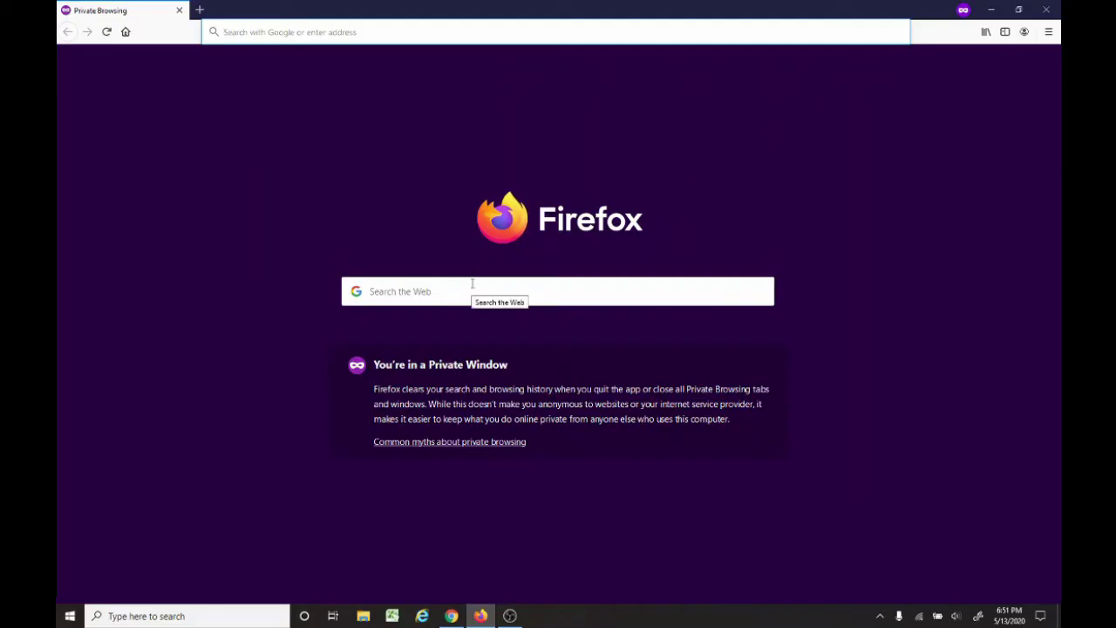
- Search Google for 'mmstv'
left_click(454, 291)
type("mmstv")
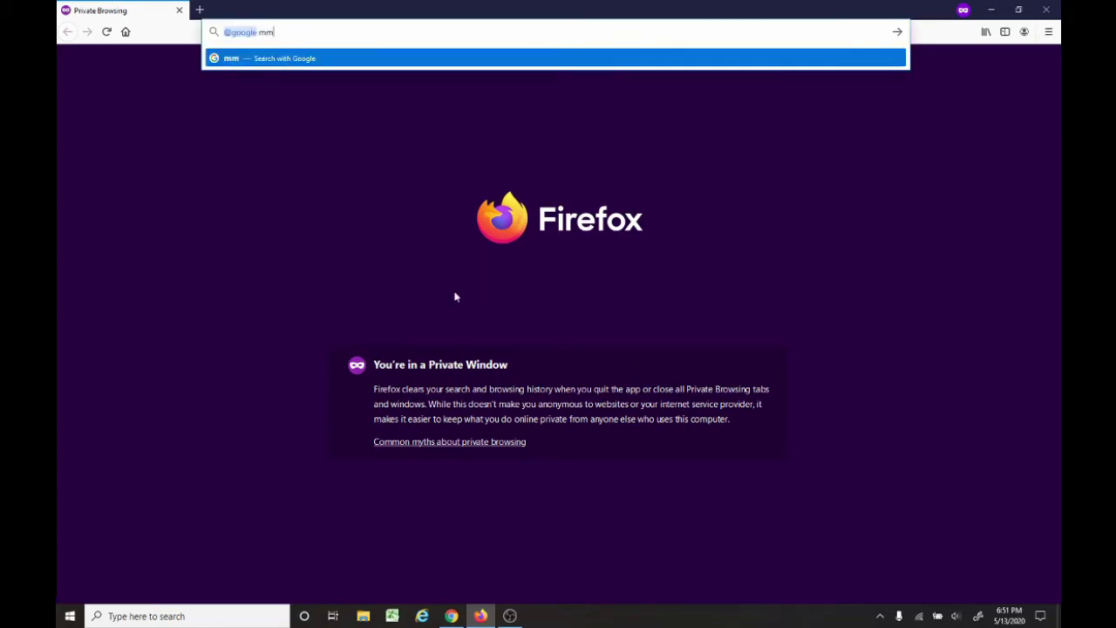
key("Return")
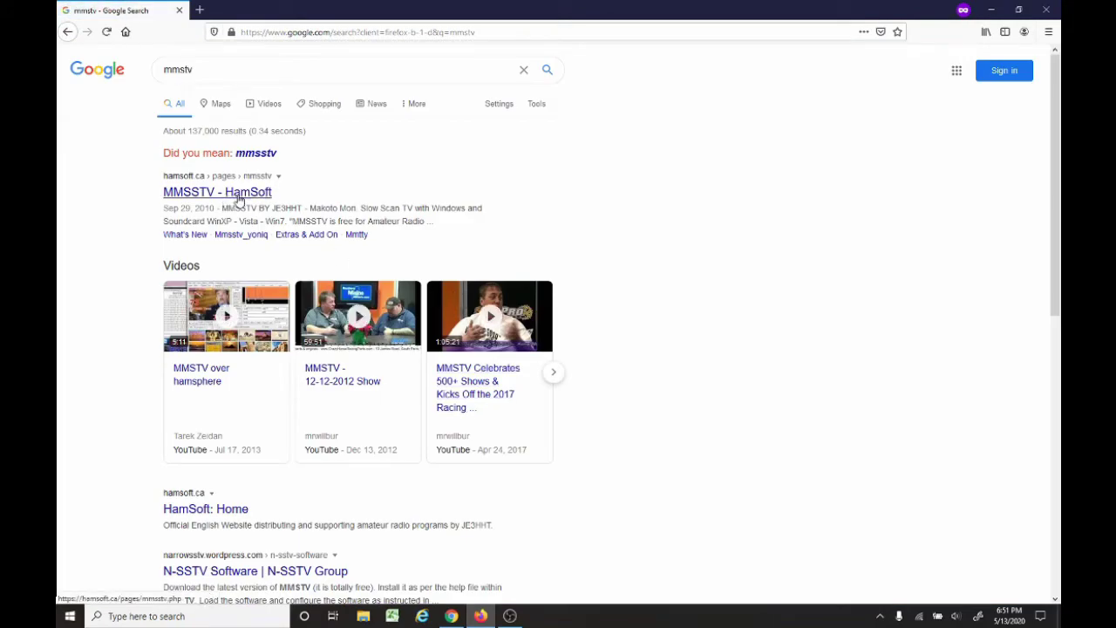
- Download the MMSSTV113A.exe installer from the HamSoft MMSSTV page and run it
left_click(233, 201)
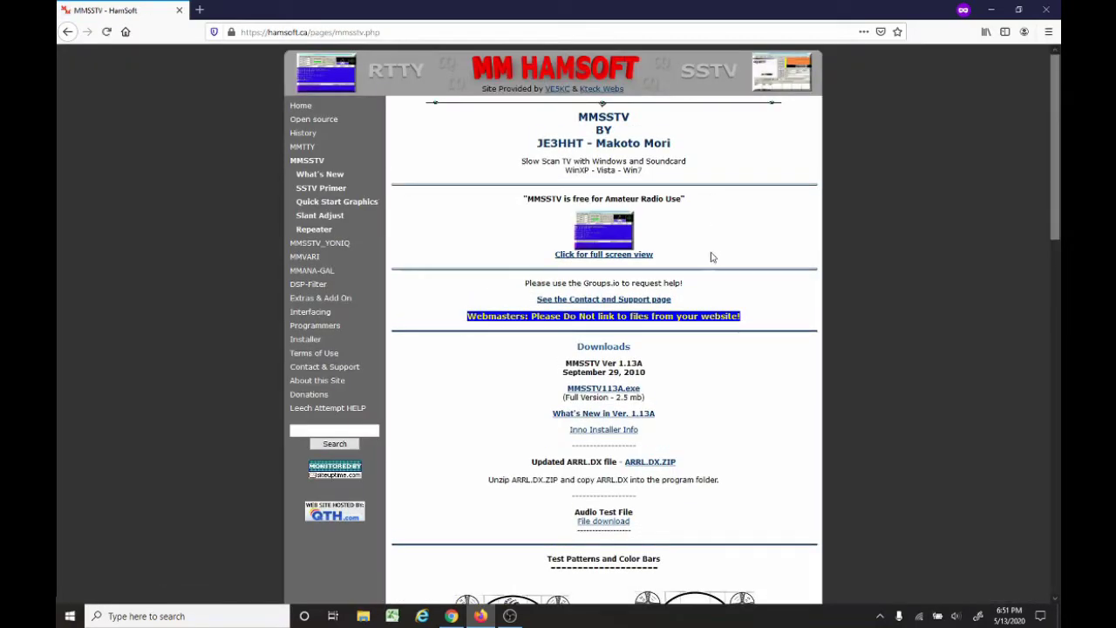
left_click(583, 392)
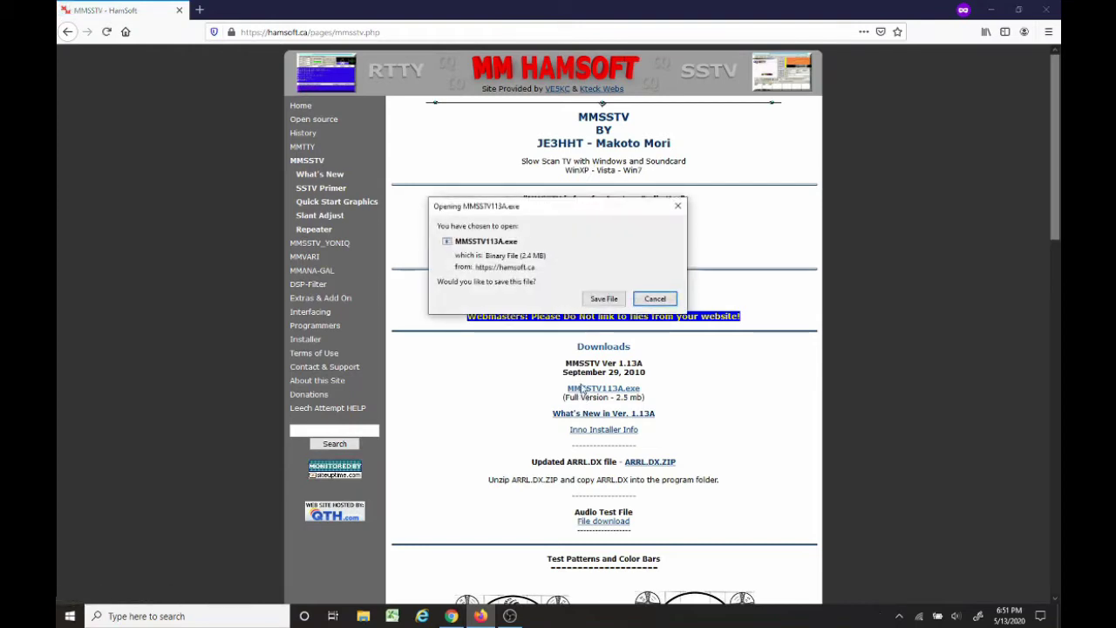
left_click(605, 299)
left_click(966, 36)
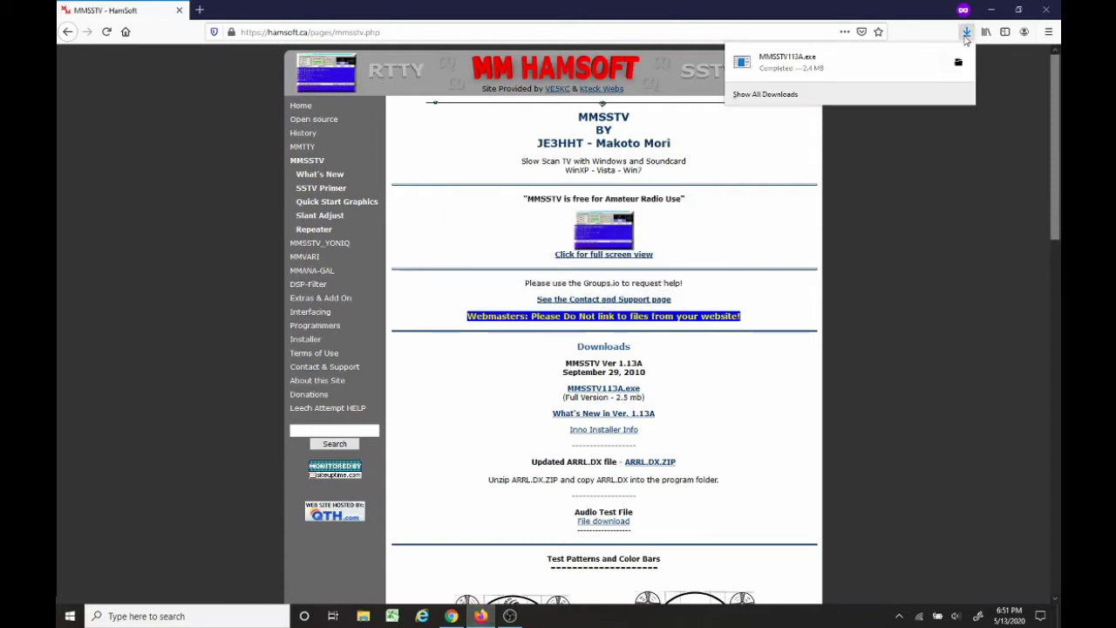
left_click(793, 62)
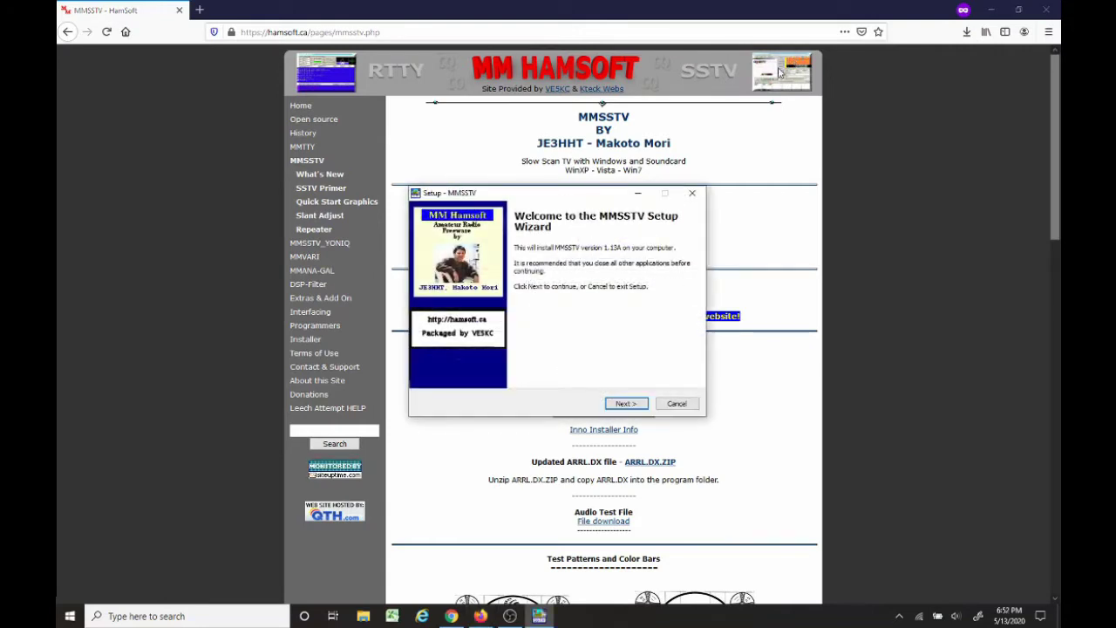
- Install MMSSTV 1.13A into the default C:\Ham\MMSSTV folder with a desktop icon, then launch it
left_click(621, 404)
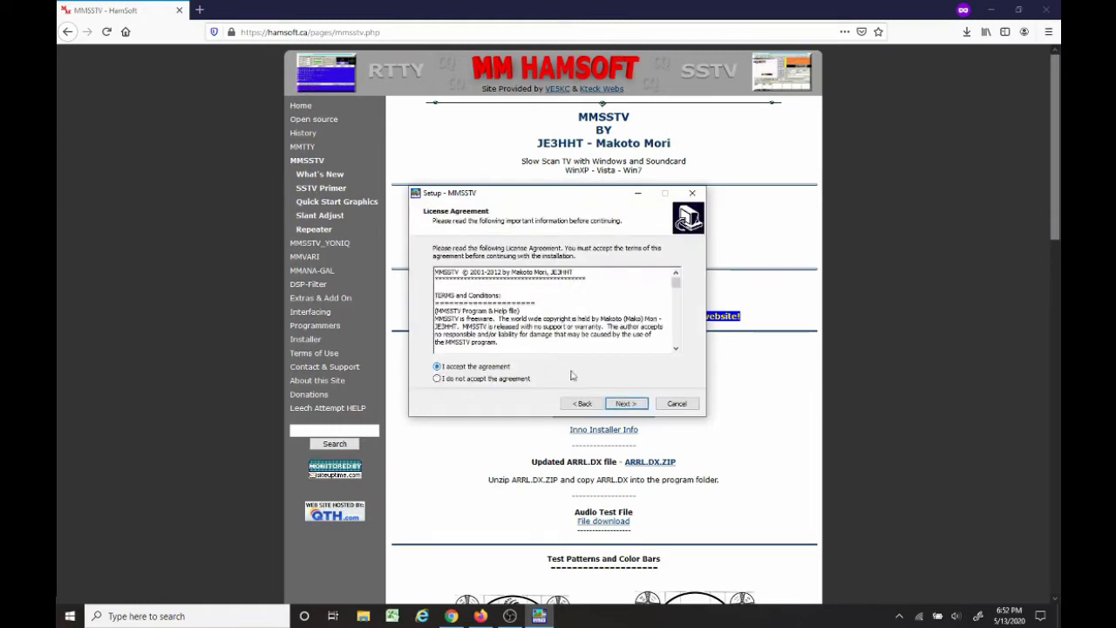
left_click(628, 403)
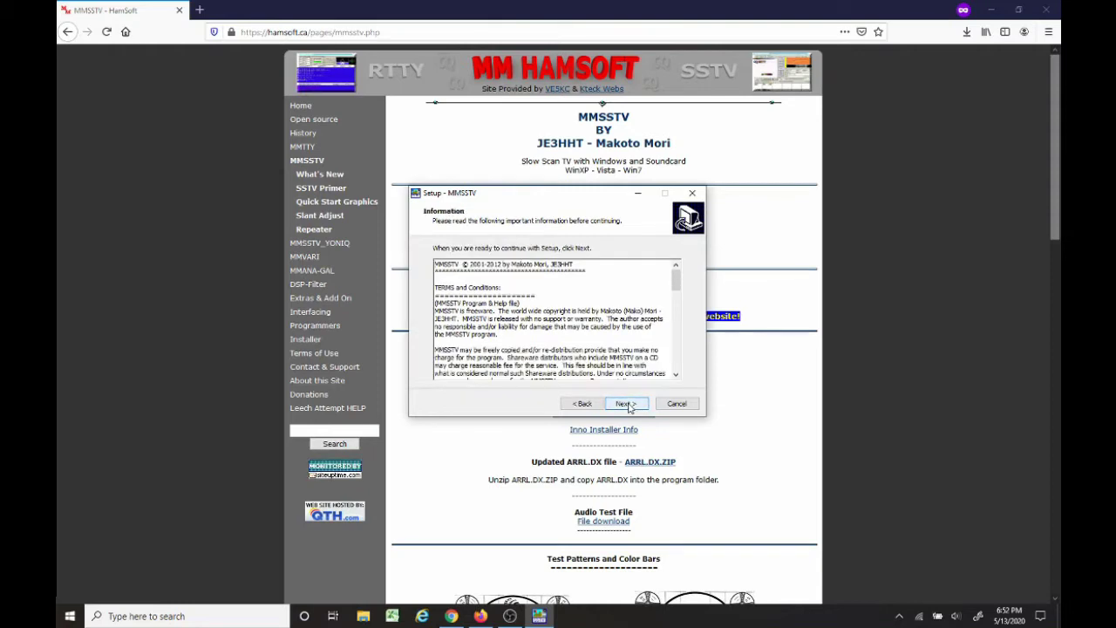
left_click(629, 407)
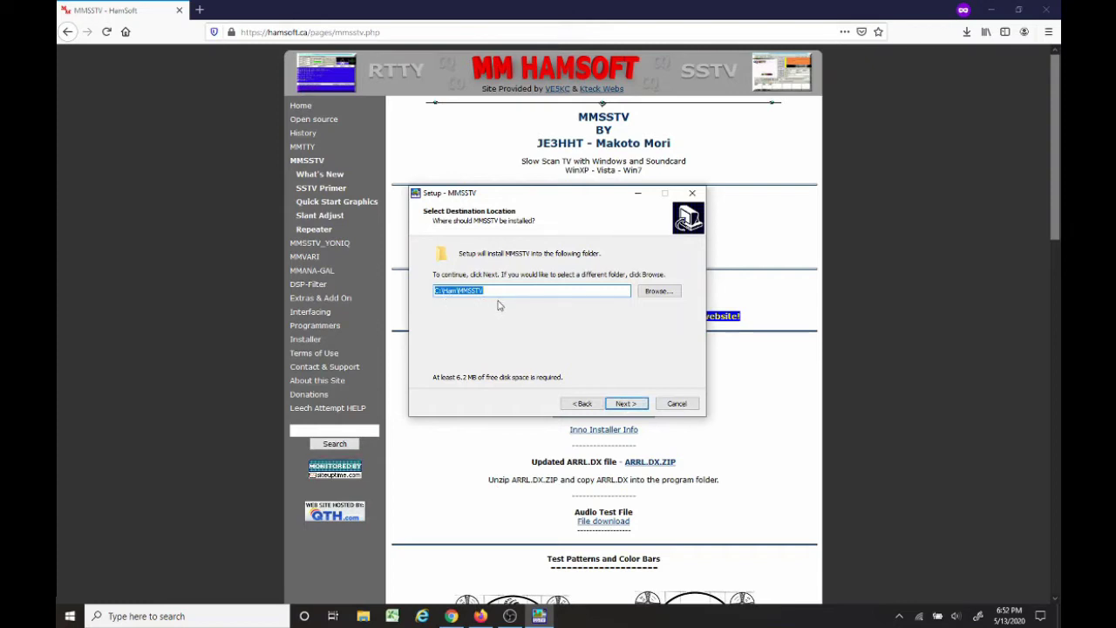
left_click(626, 405)
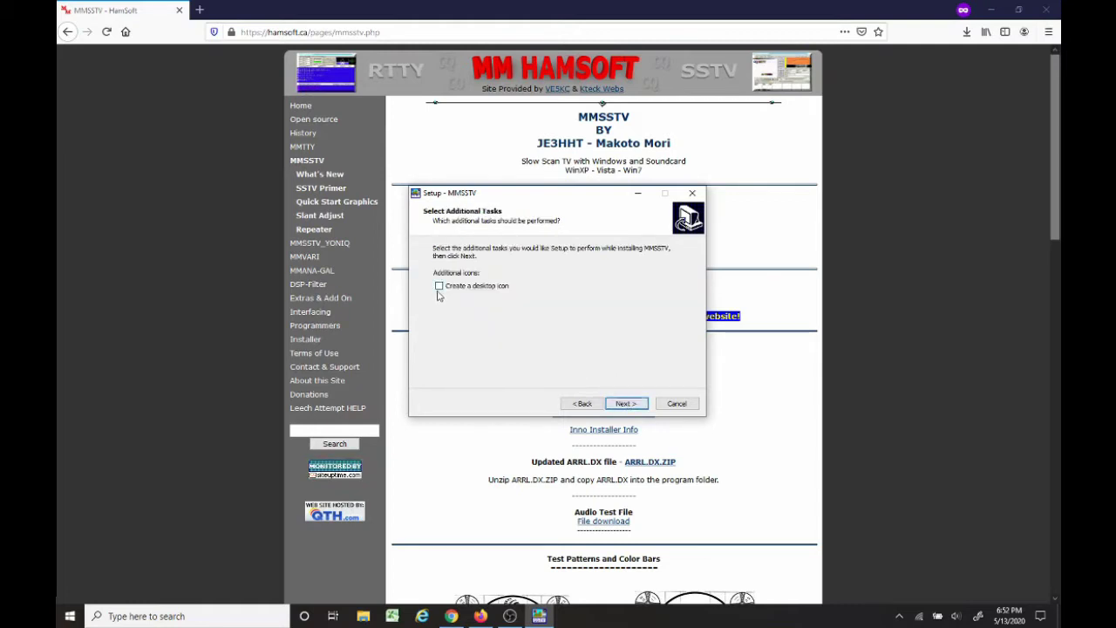
left_click(440, 286)
left_click(632, 405)
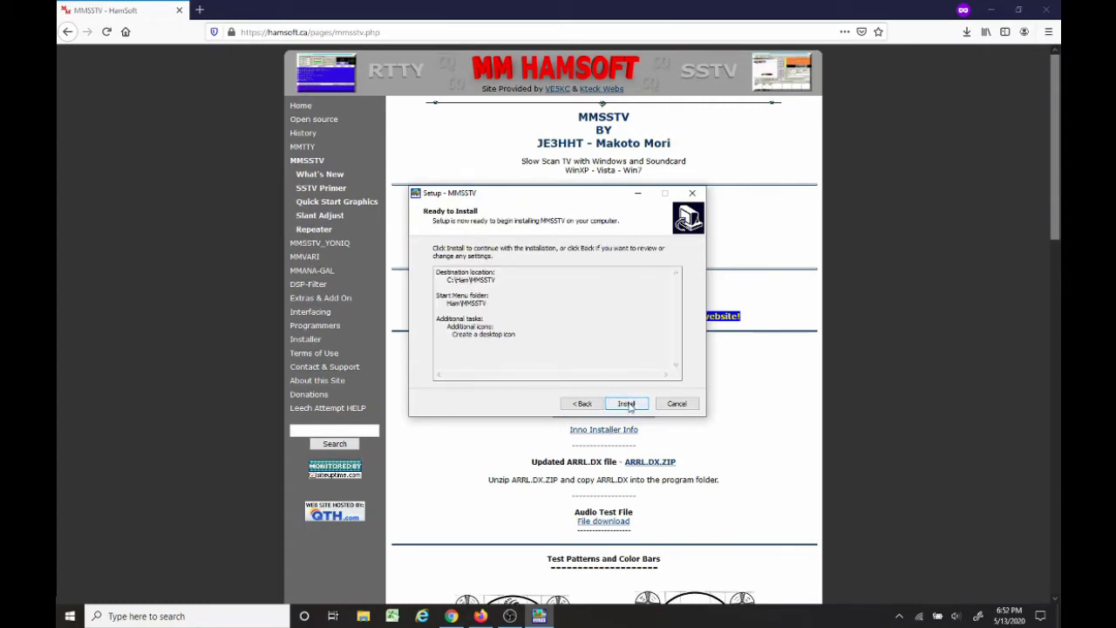
left_click(628, 405)
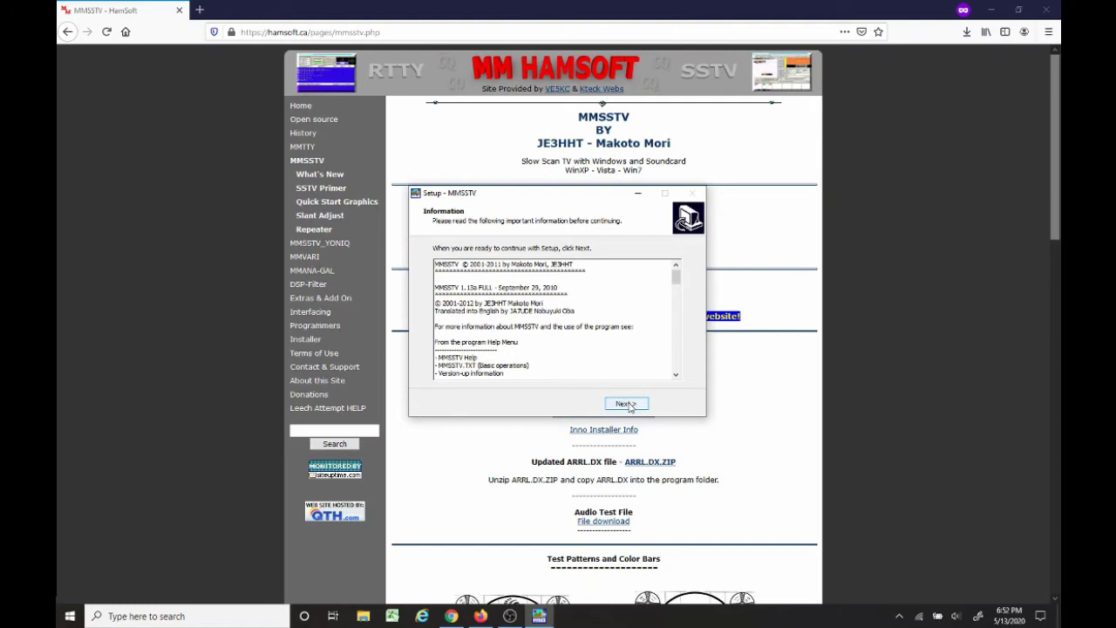
left_click(627, 404)
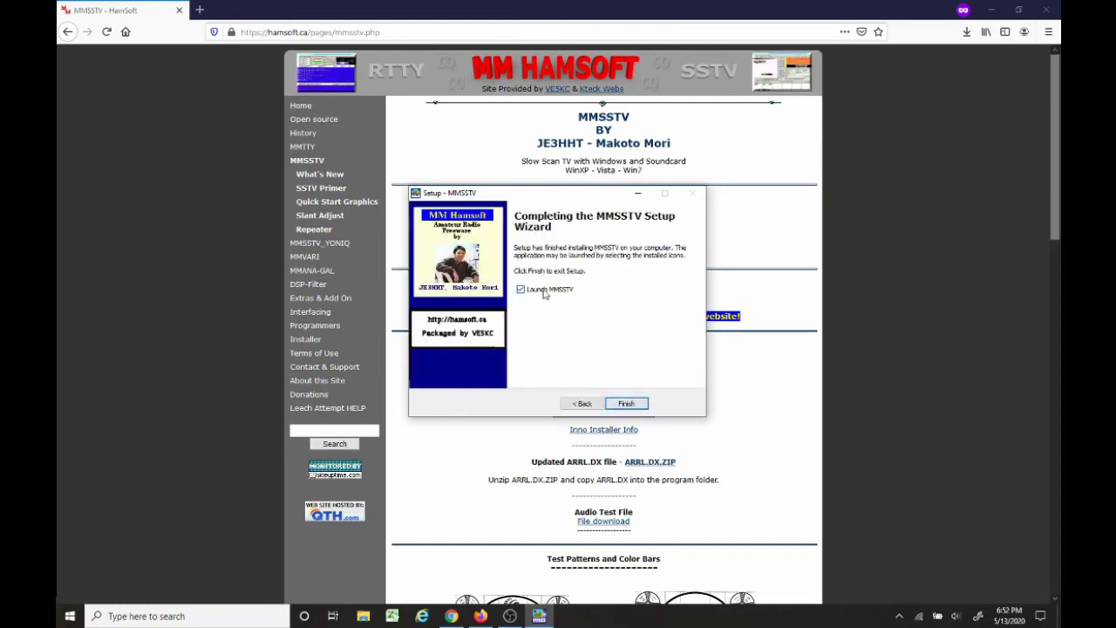
left_click(624, 403)
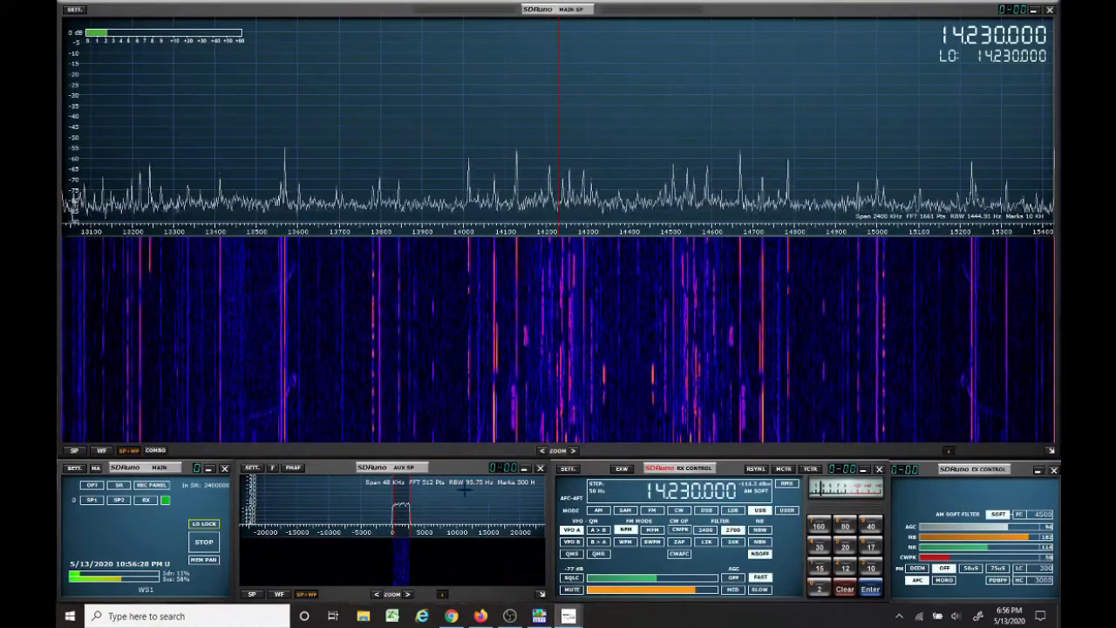
- Check SDRuno's RX audio output is CABLE Input (VB-Audio Virtual Cable), then close the settings
left_click(568, 470)
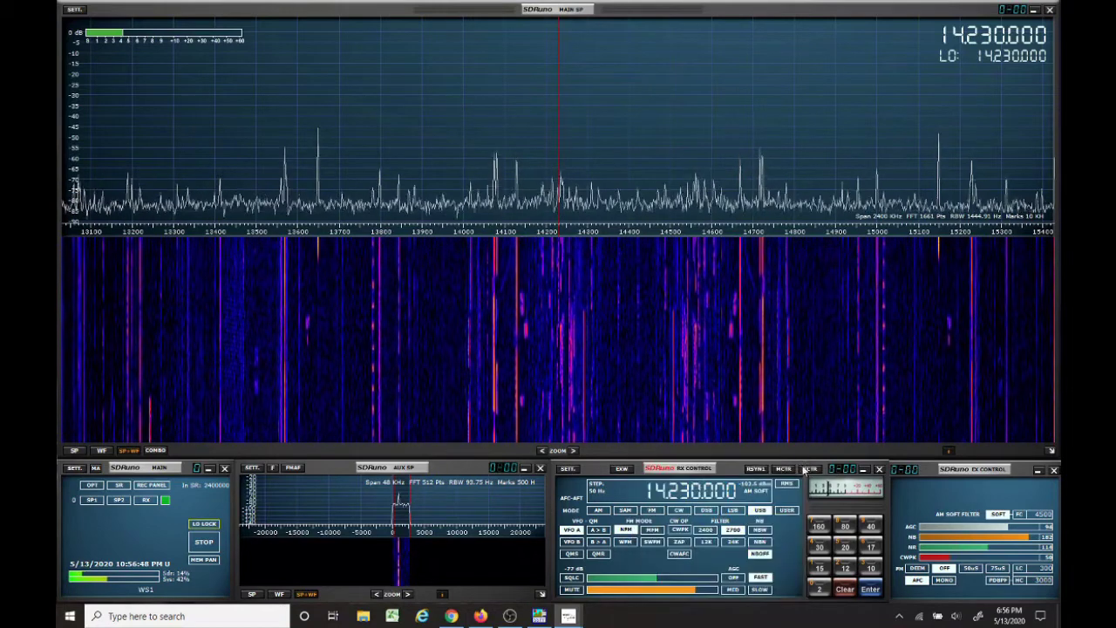
left_click(801, 468)
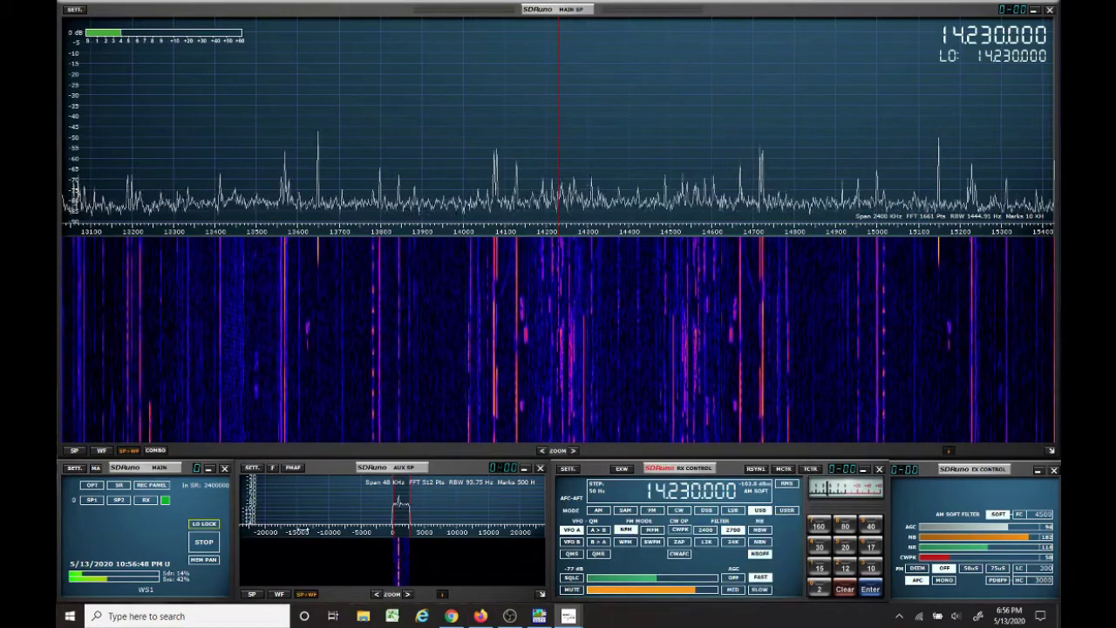
- Confirm MMSSTV's Sound Card In is CABLE Output (VB-Audio) in the Setup Misc settings
left_click(569, 616)
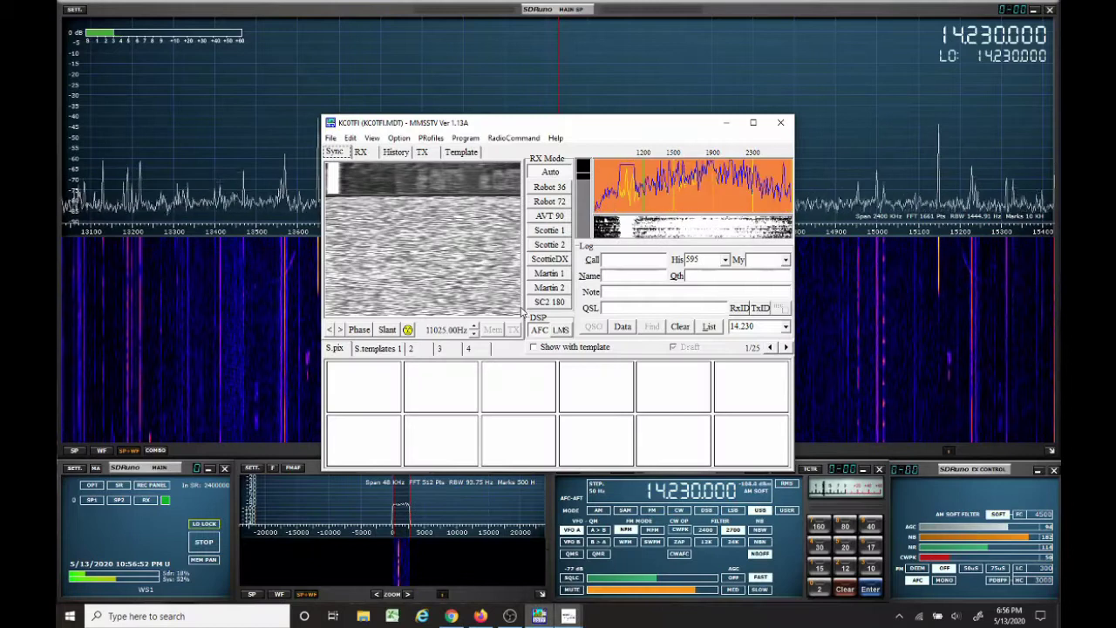
left_click(399, 140)
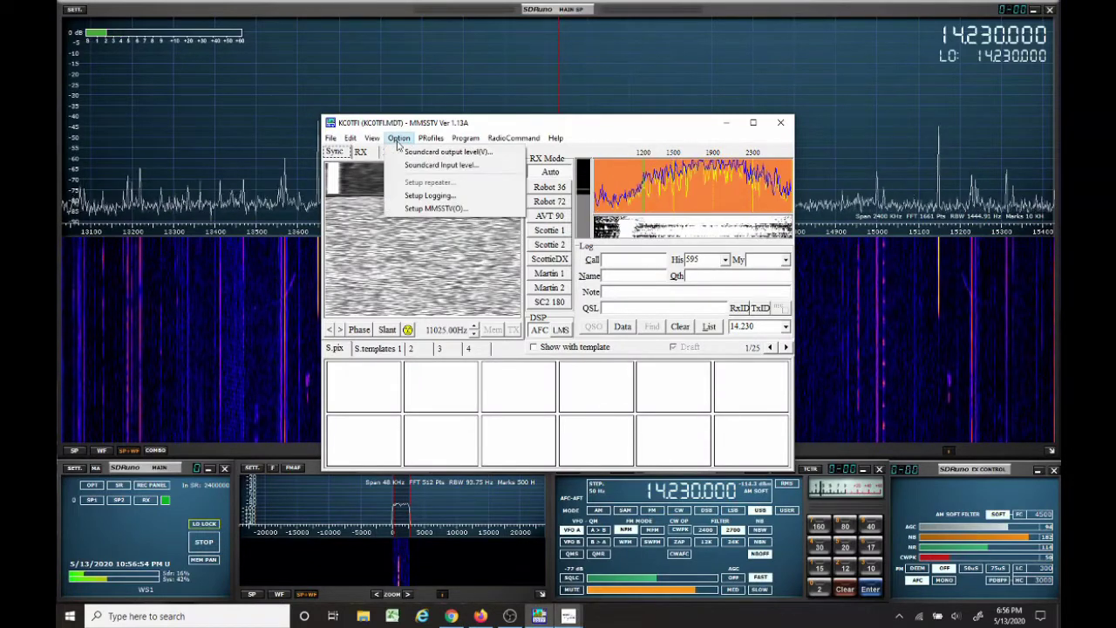
left_click(427, 209)
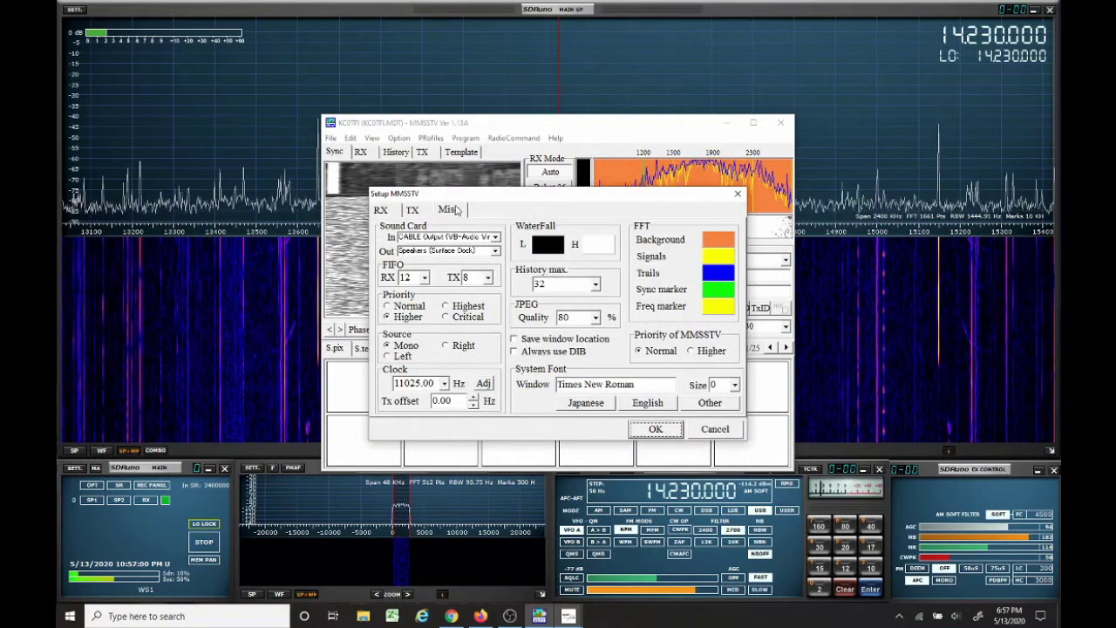
left_click(454, 210)
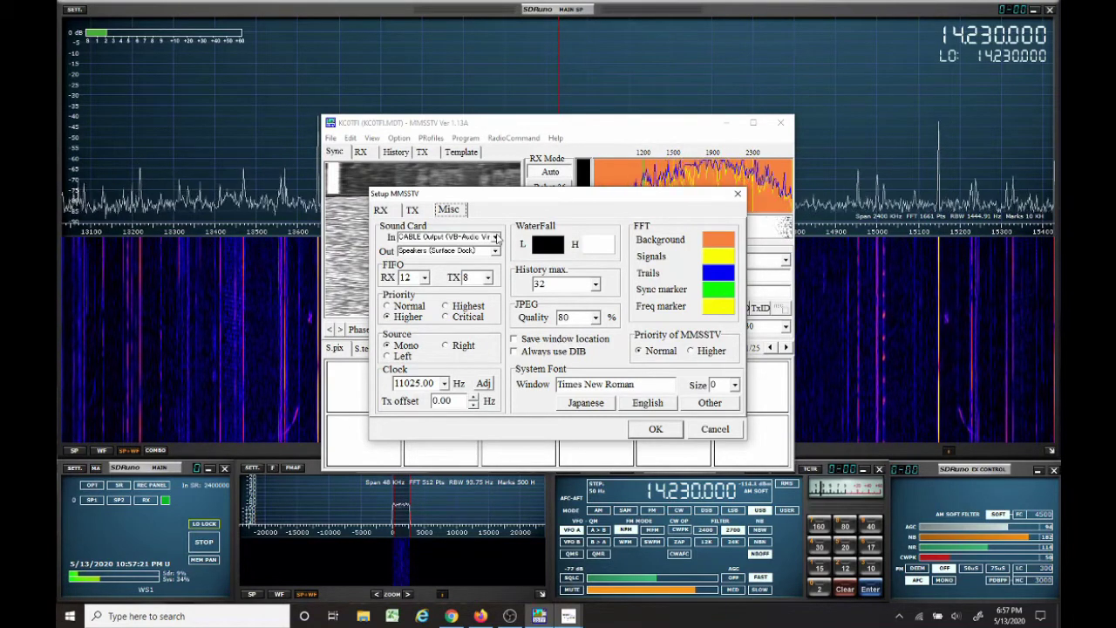
left_click(674, 429)
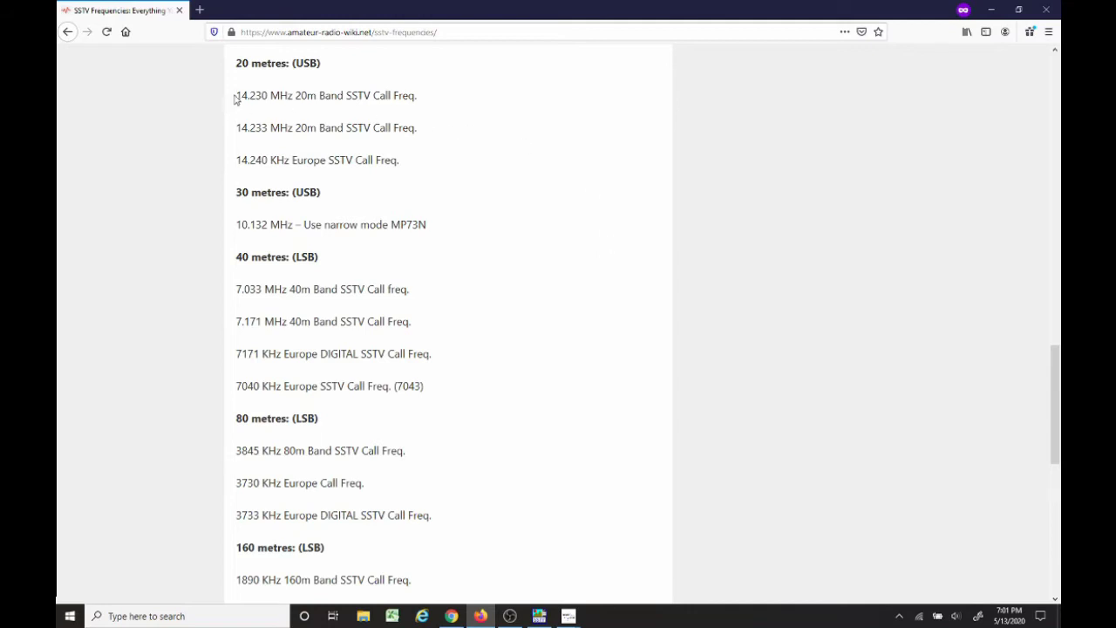
- Highlight the '14.230 MHz 20m Band SSTV Call Freq.' line on the wiki page
left_click_drag(236, 99, 425, 100)
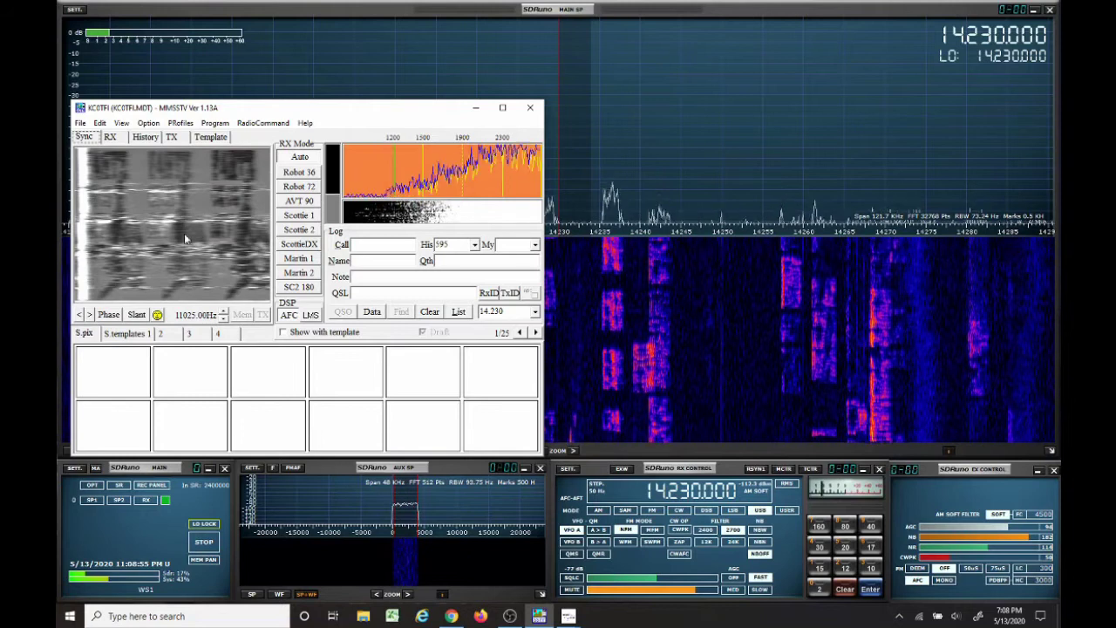
- Open History and step back through older Martin 2 pictures to entry 5, the 2258Z QRZ image
left_click(144, 138)
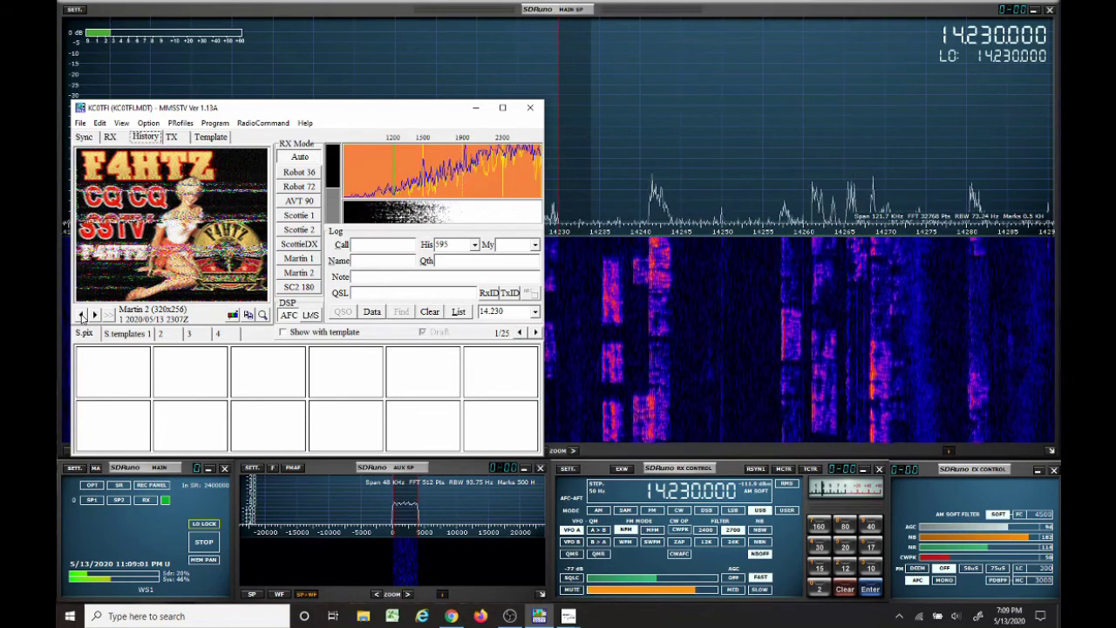
left_click(82, 317)
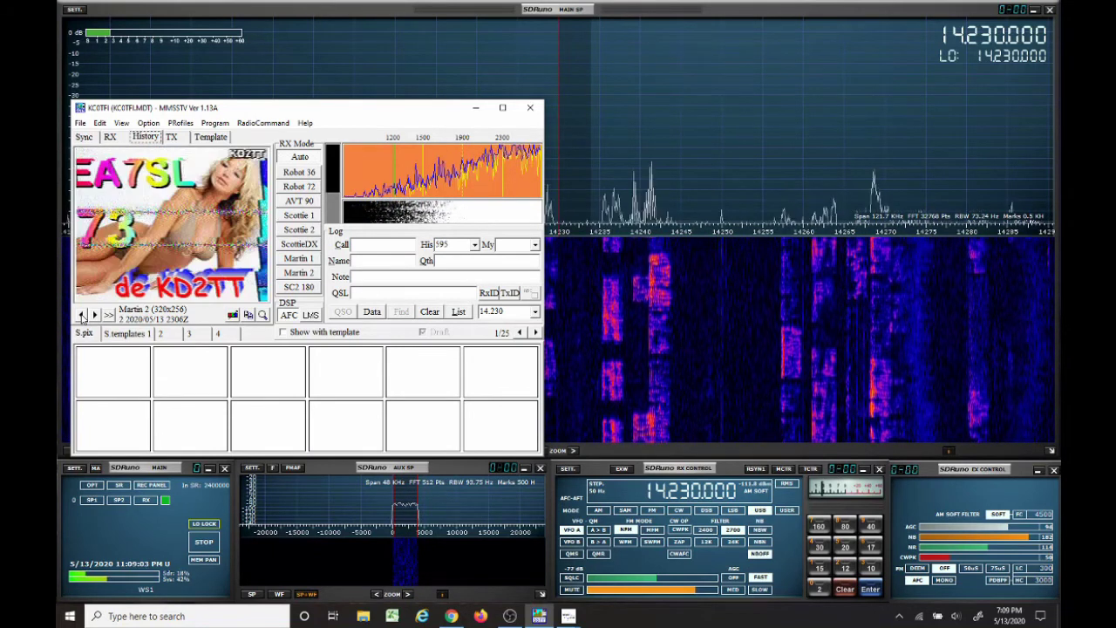
left_click(82, 317)
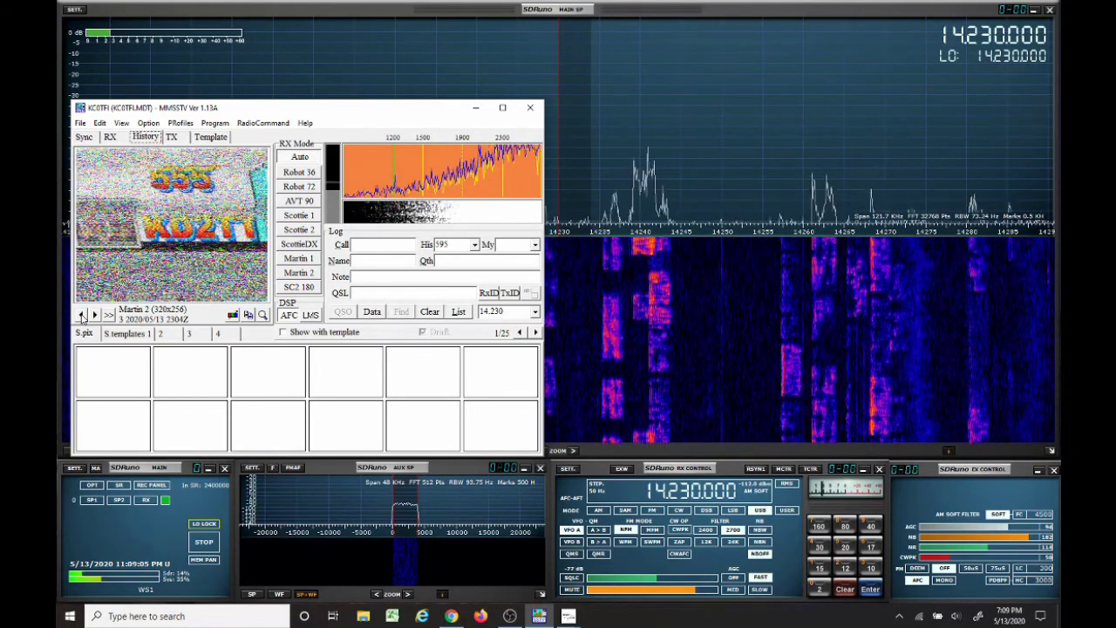
left_click(82, 316)
left_click(82, 317)
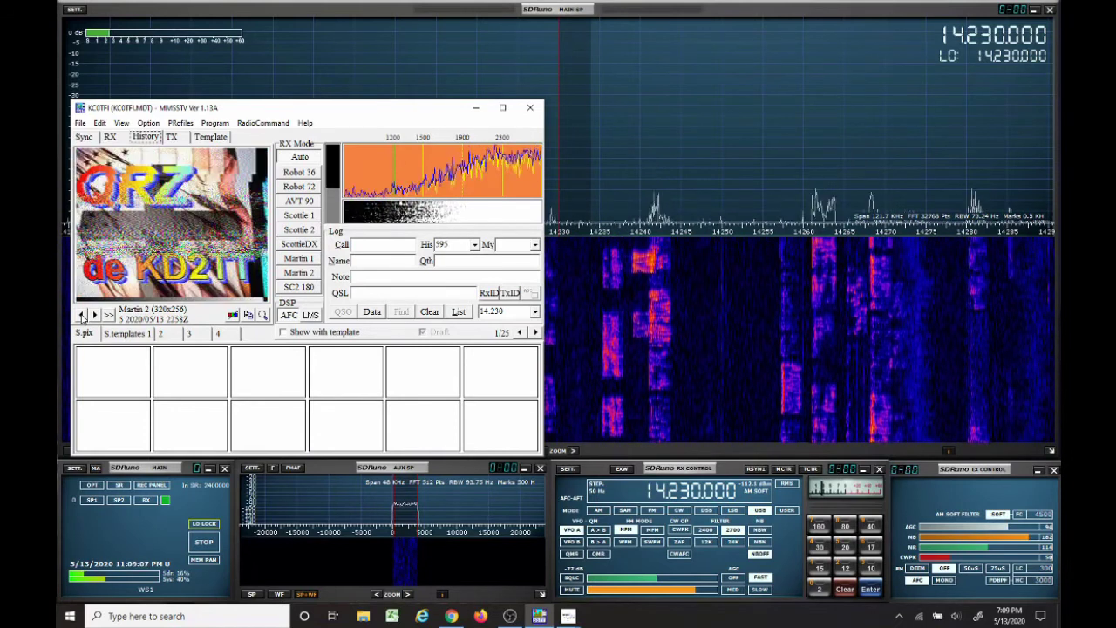